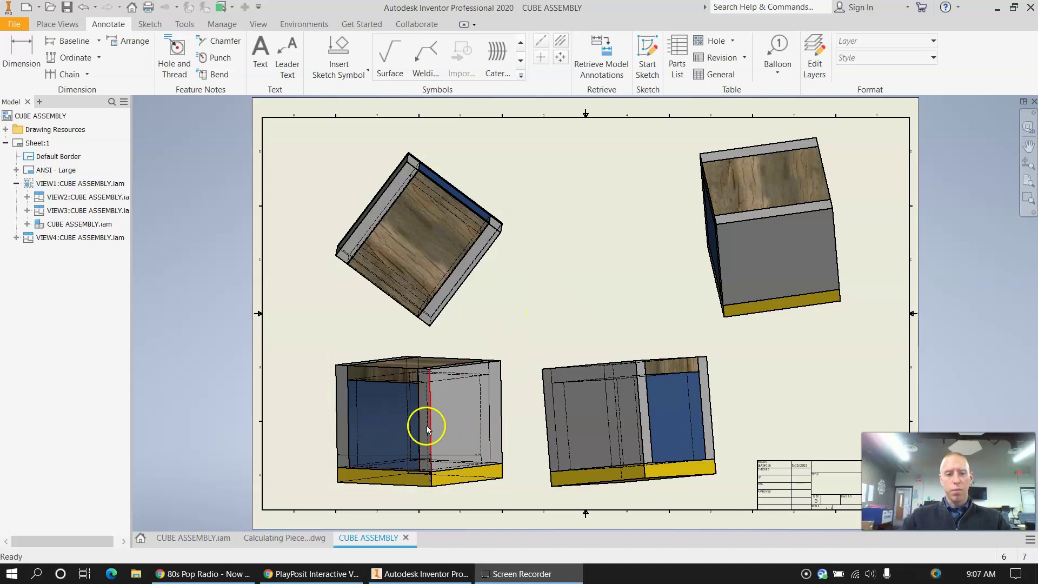
Leave the crooked four-view drawing and switch to the CUBE ASSEMBLY.iam model.
{"action": "left_click", "coordinate": [404, 426]}
{"action": "key", "text": "Escape"}
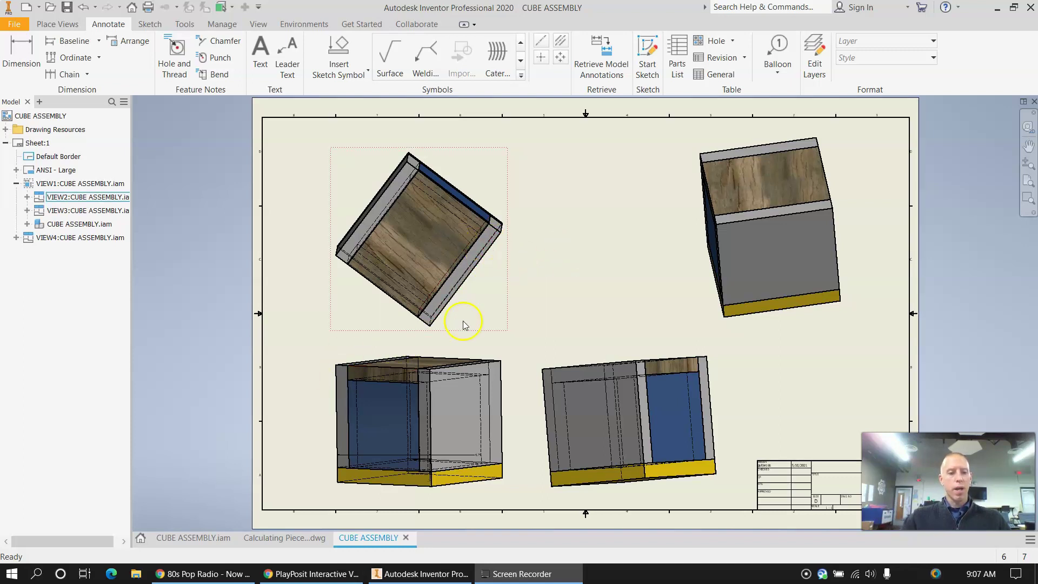
{"action": "left_click", "coordinate": [195, 538]}
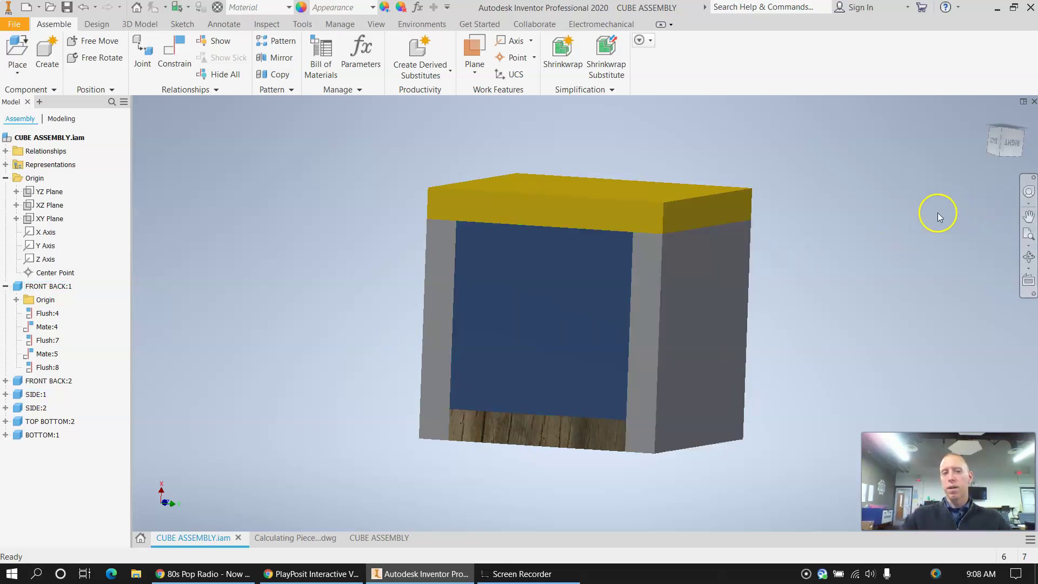
Orbit the cube, then snap the ViewCube to FRONT with the yellow piece at the bottom.
{"action": "left_click", "coordinate": [1004, 147]}
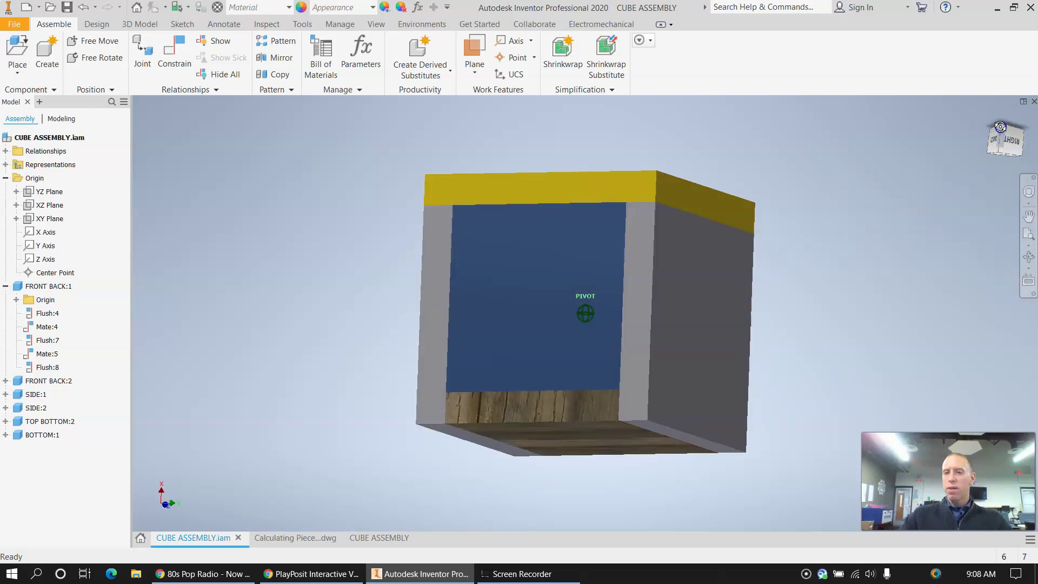
{"action": "mouse_move", "coordinate": [1000, 179]}
{"action": "middle_mouse_down", "text": "shift"}
{"action": "mouse_move", "coordinate": [977, 220]}
{"action": "mouse_move", "coordinate": [688, 493]}
{"action": "mouse_move", "coordinate": [919, 303]}
{"action": "middle_mouse_up", "text": "shift"}
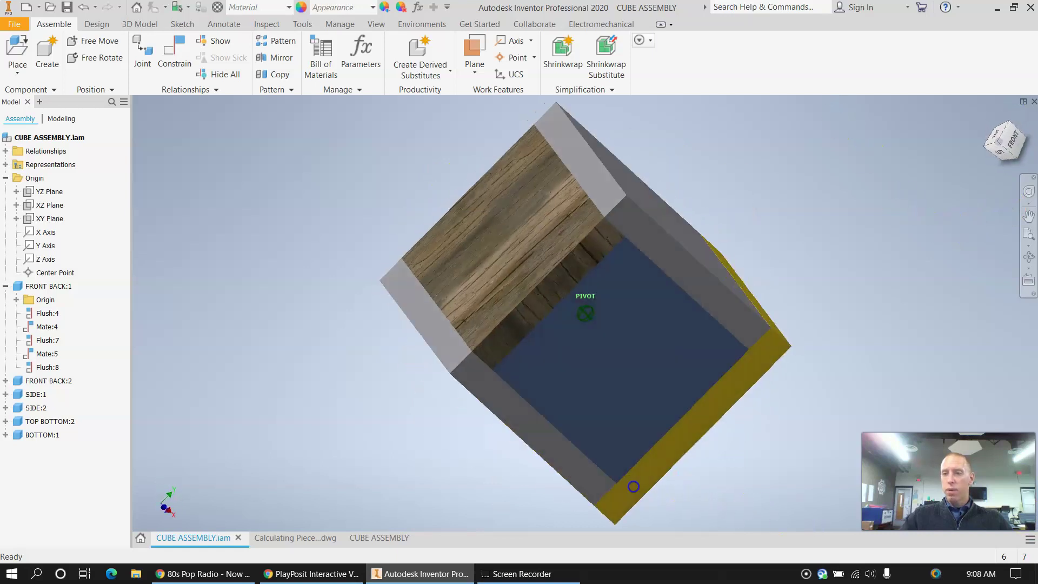
{"action": "left_click", "coordinate": [1014, 145]}
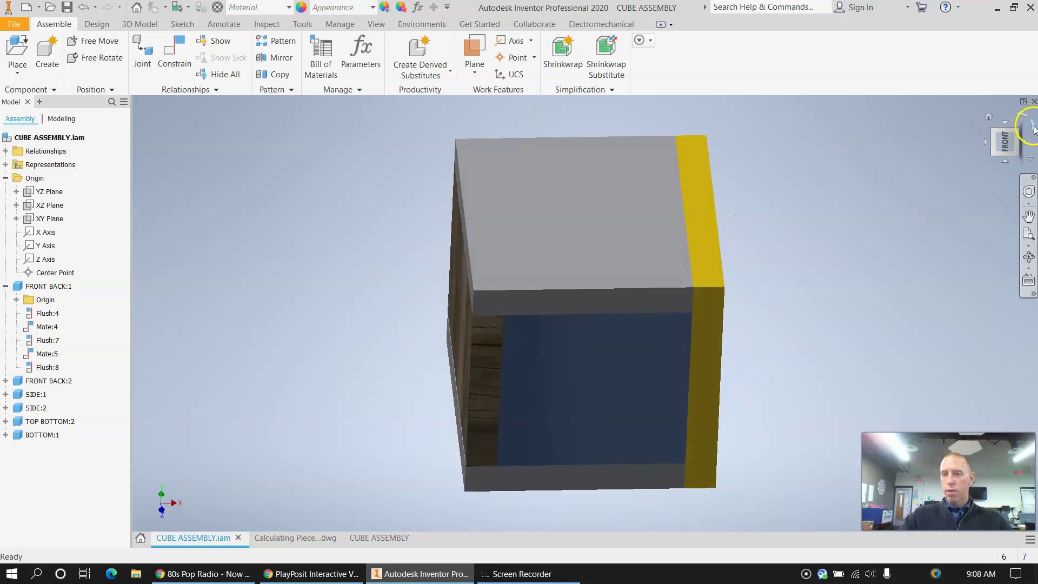
{"action": "left_click", "coordinate": [1006, 141]}
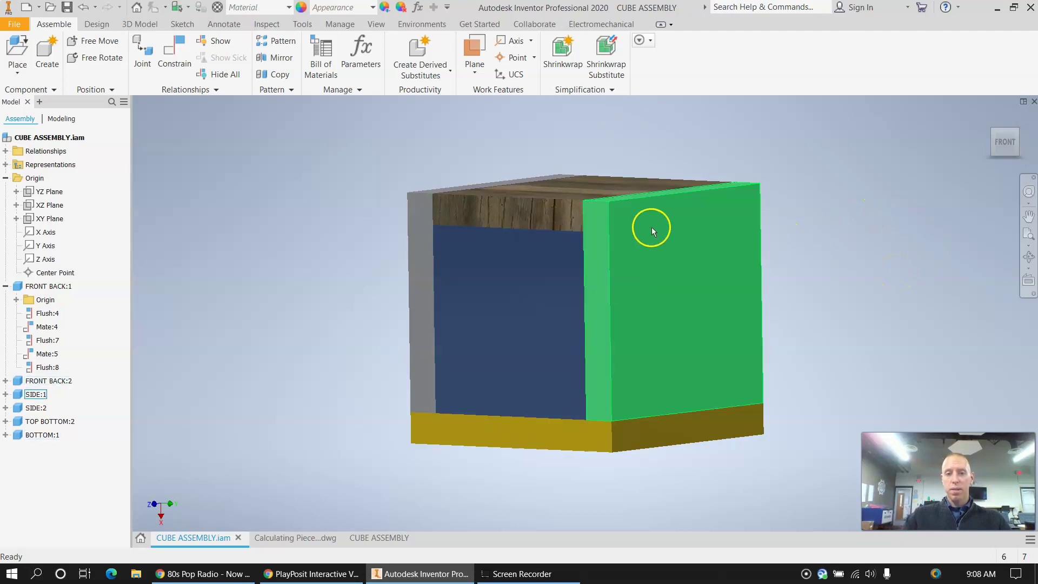
Save the straight-on front orientation as a standard view with the ViewCube's Set Current View as option.
{"action": "left_click", "coordinate": [381, 539]}
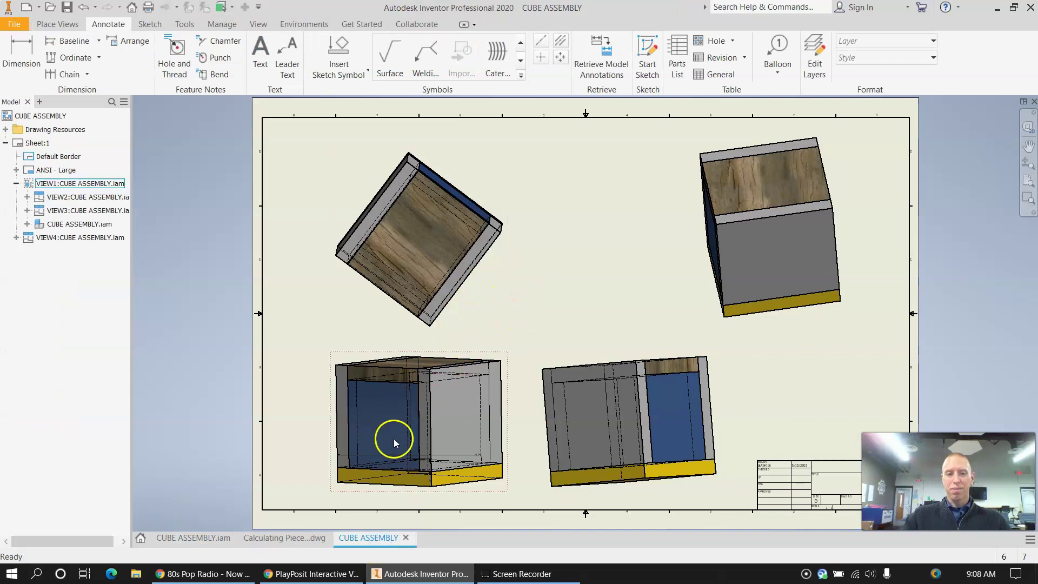
{"action": "left_click", "coordinate": [204, 537]}
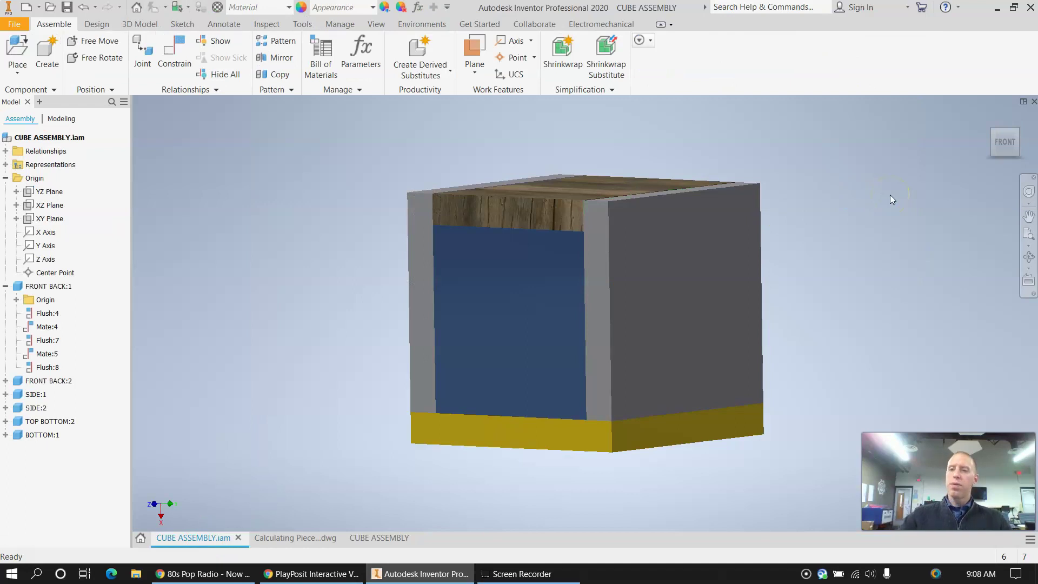
{"action": "left_click", "coordinate": [1003, 143]}
{"action": "right_click", "coordinate": [1003, 144]}
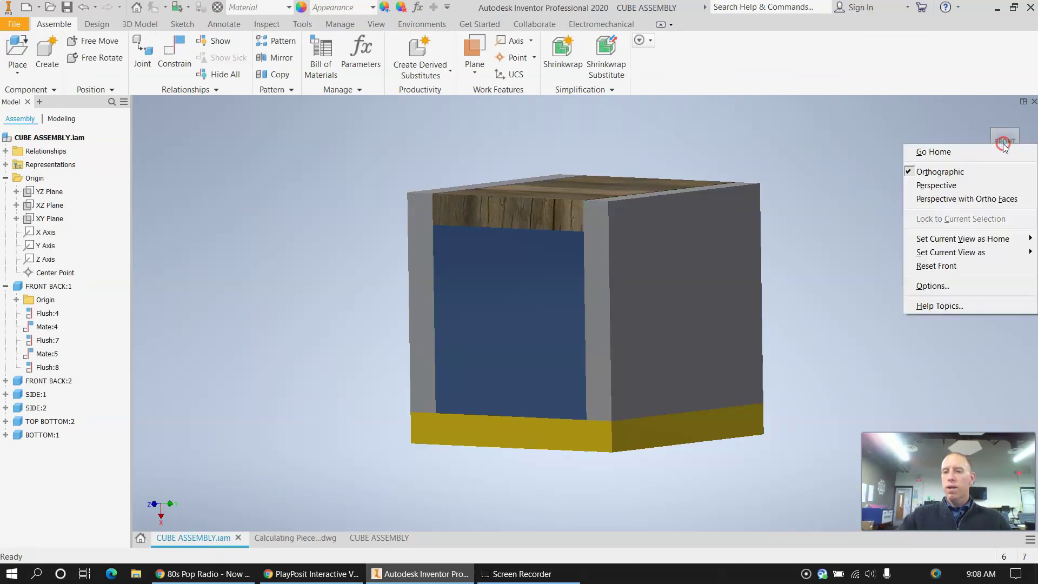
{"action": "mouse_move", "coordinate": [961, 260]}
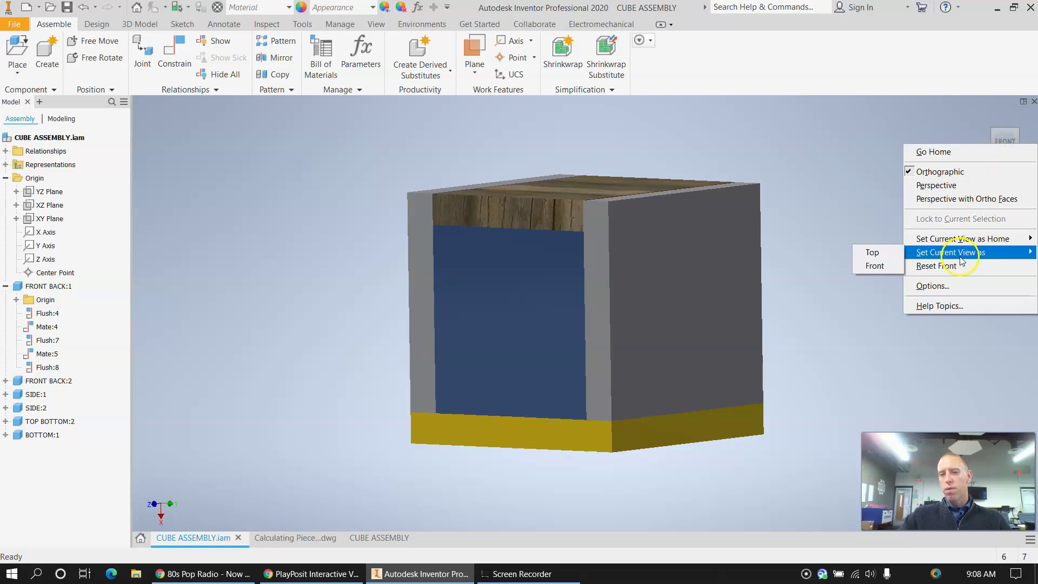
{"action": "left_click", "coordinate": [871, 253]}
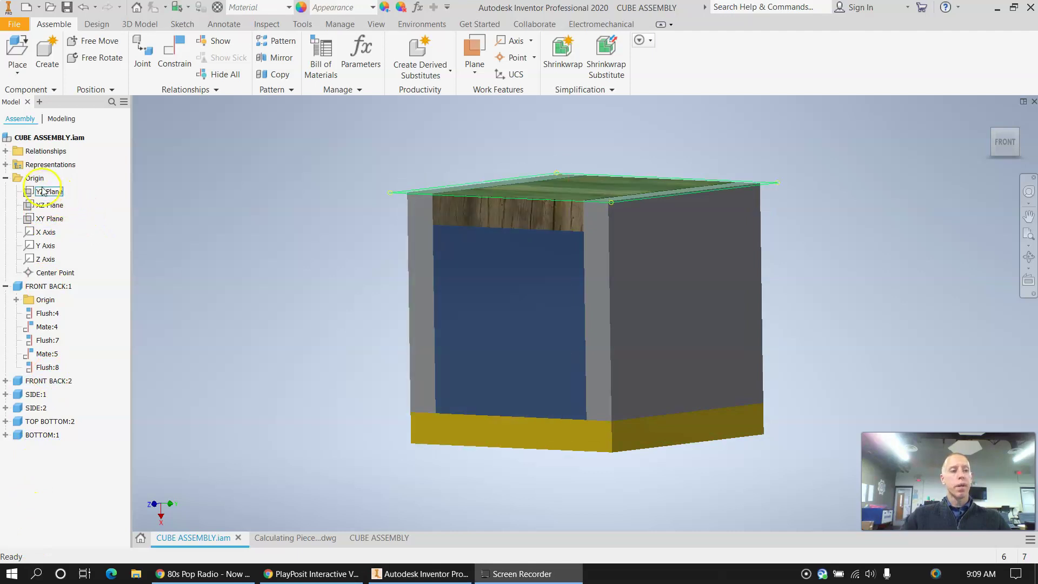
Inspect Flush:8 and the constraints of FRONT BACK:2 in the model tree.
{"action": "left_click", "coordinate": [5, 178]}
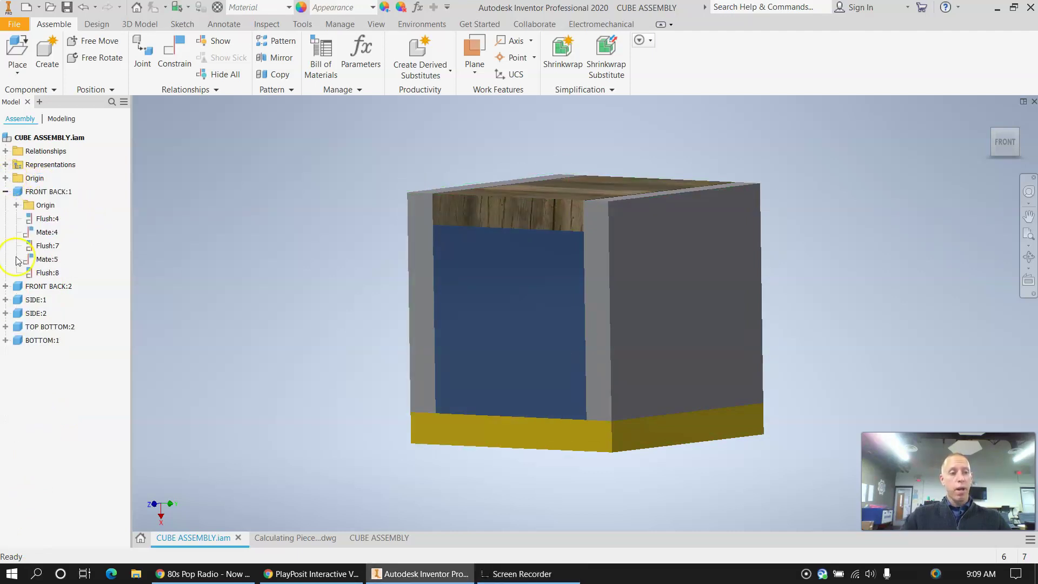
{"action": "left_click", "coordinate": [22, 276]}
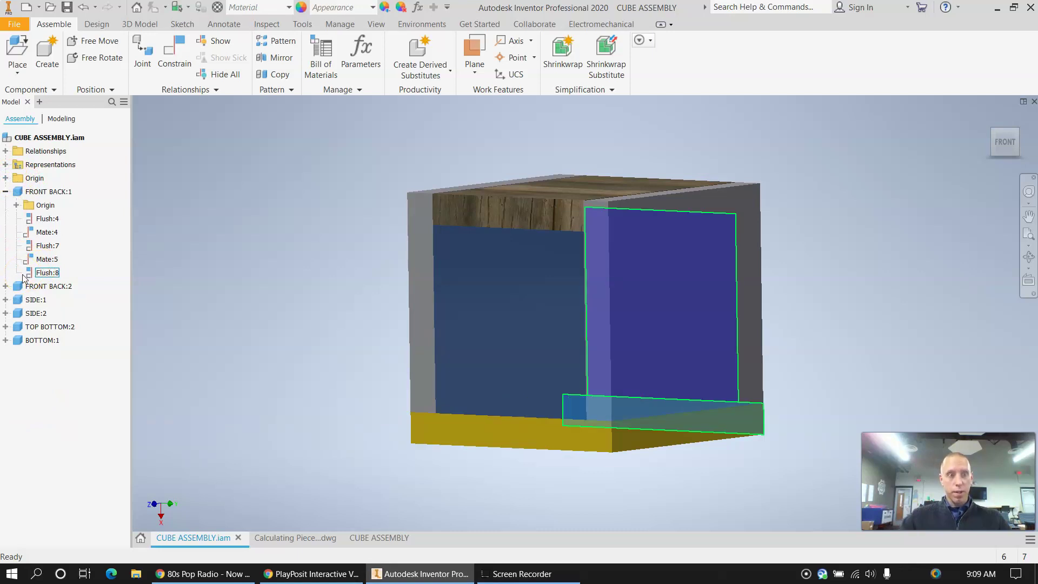
{"action": "left_click", "coordinate": [5, 286]}
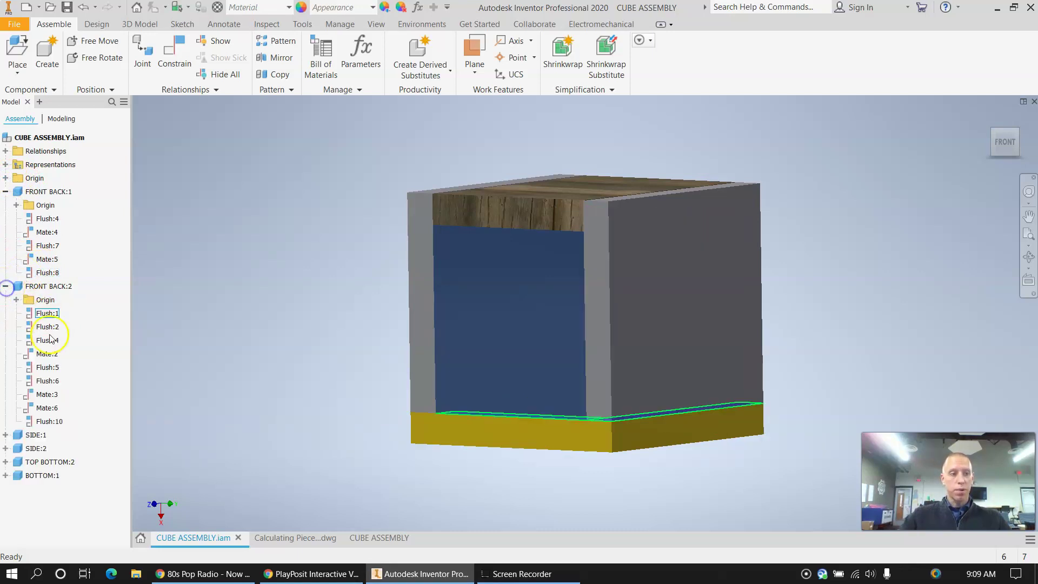
Expand the assembly Origin, select the XY Plane, and orbit to a tilted right view.
{"action": "left_click", "coordinate": [5, 178]}
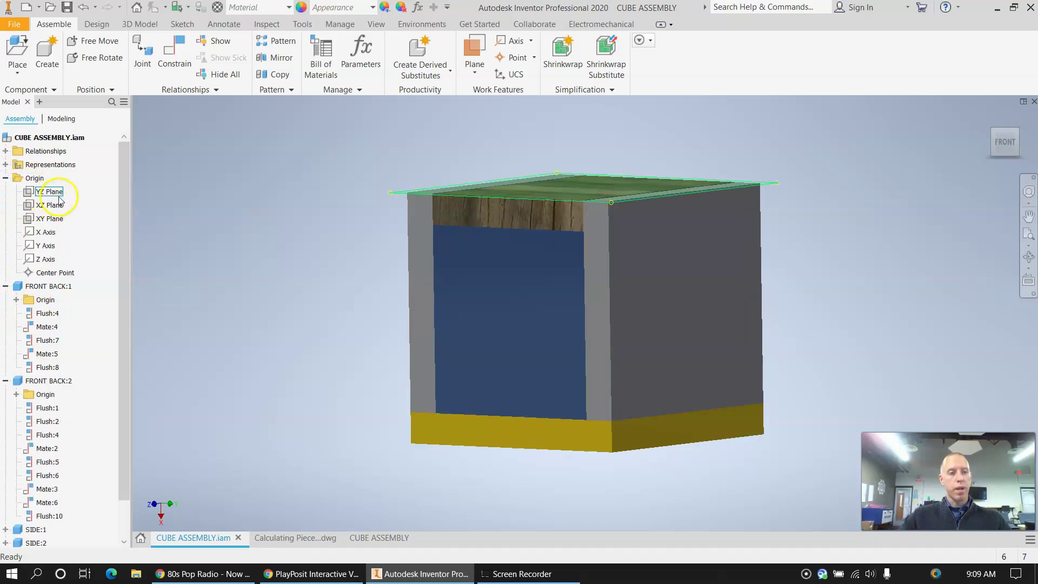
{"action": "left_click", "coordinate": [57, 219]}
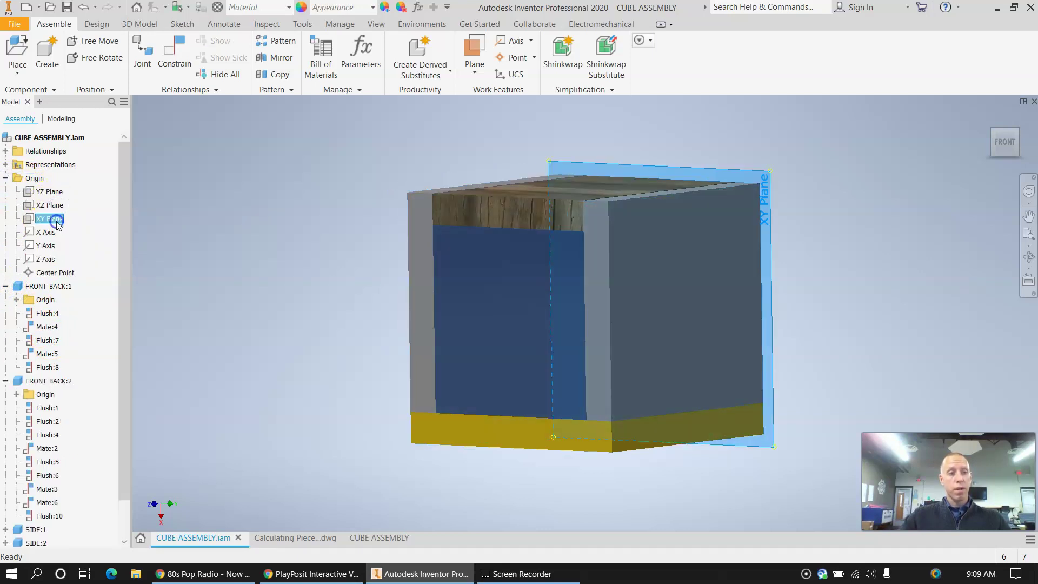
{"action": "left_click", "coordinate": [46, 193]}
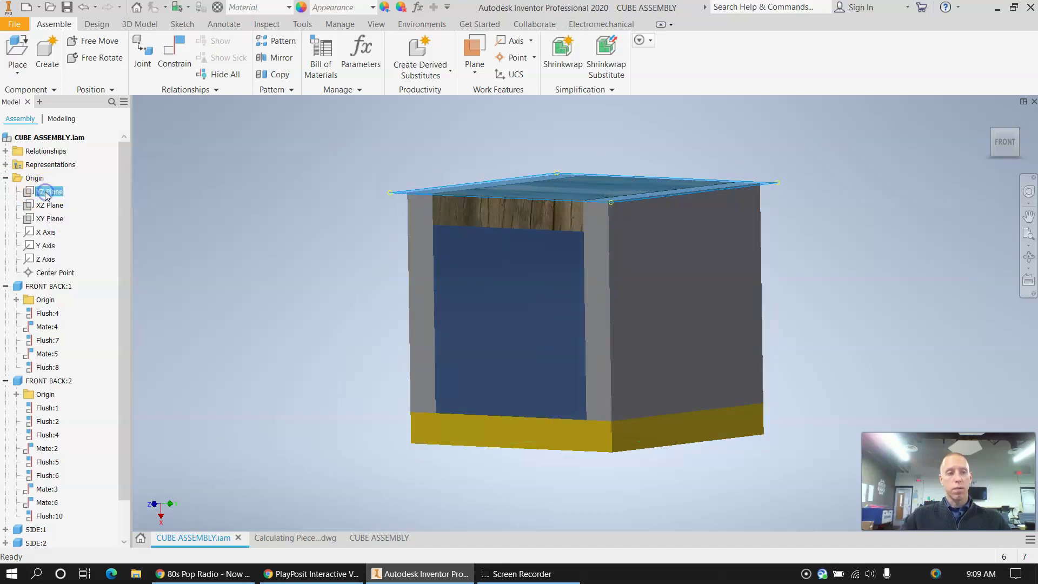
{"action": "left_click", "coordinate": [50, 221]}
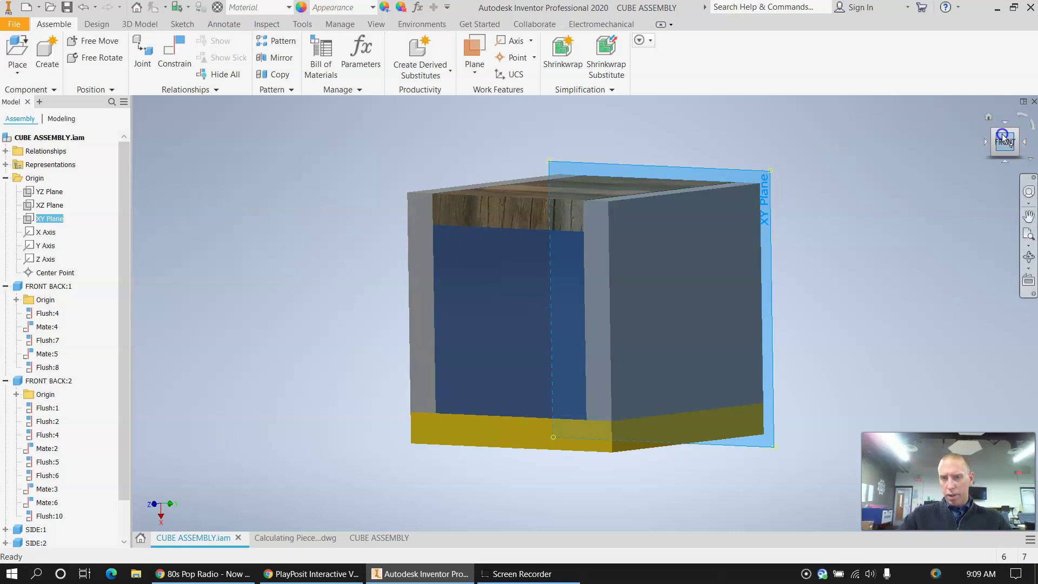
{"action": "left_click_drag", "start_coordinate": [1003, 138], "coordinate": [827, 173]}
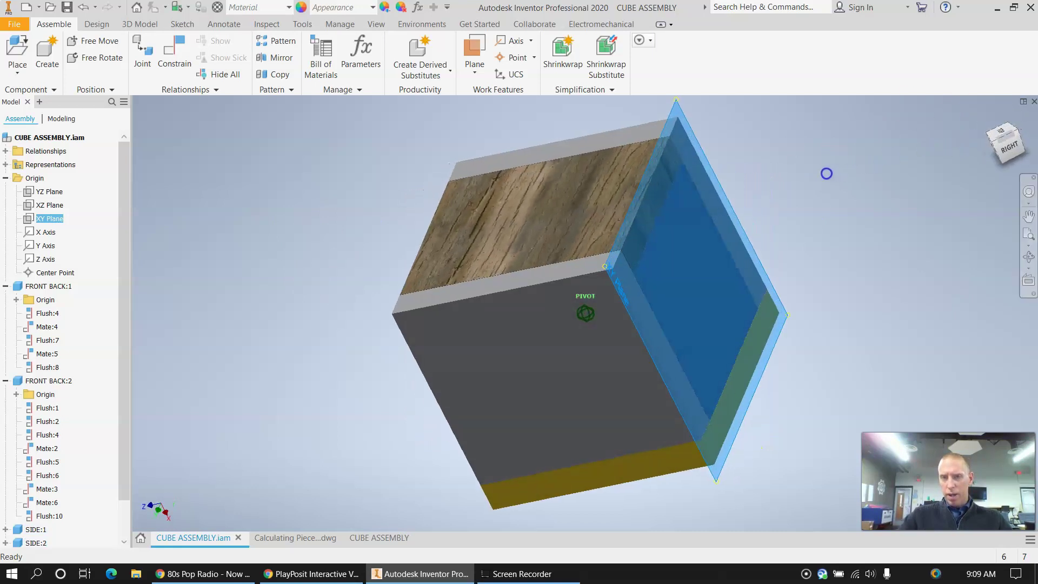
Mate the cube's grey front face to the XY origin plane, then display the XZ Plane.
{"action": "left_click", "coordinate": [178, 60]}
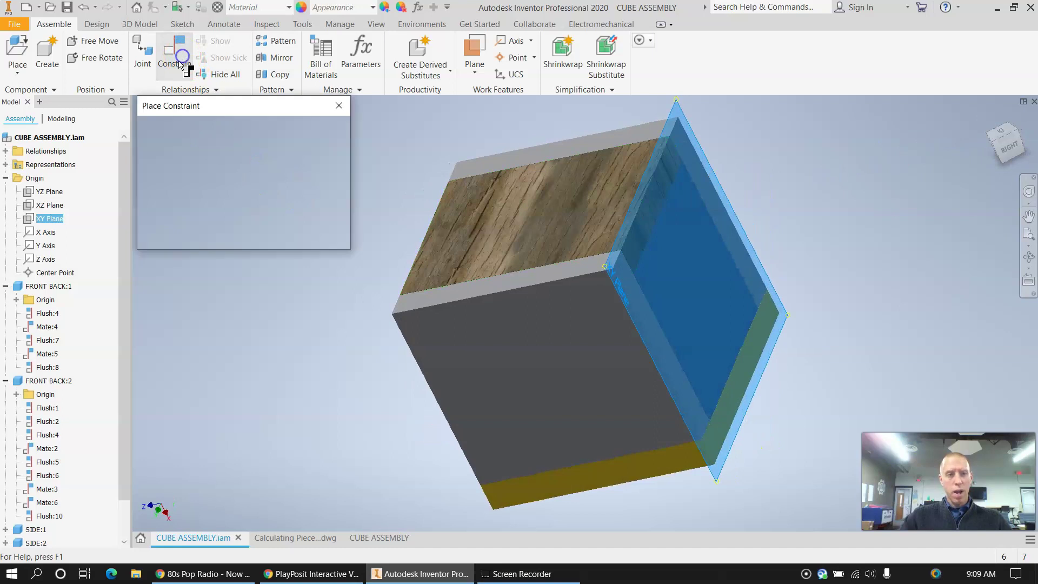
{"action": "left_click", "coordinate": [595, 348]}
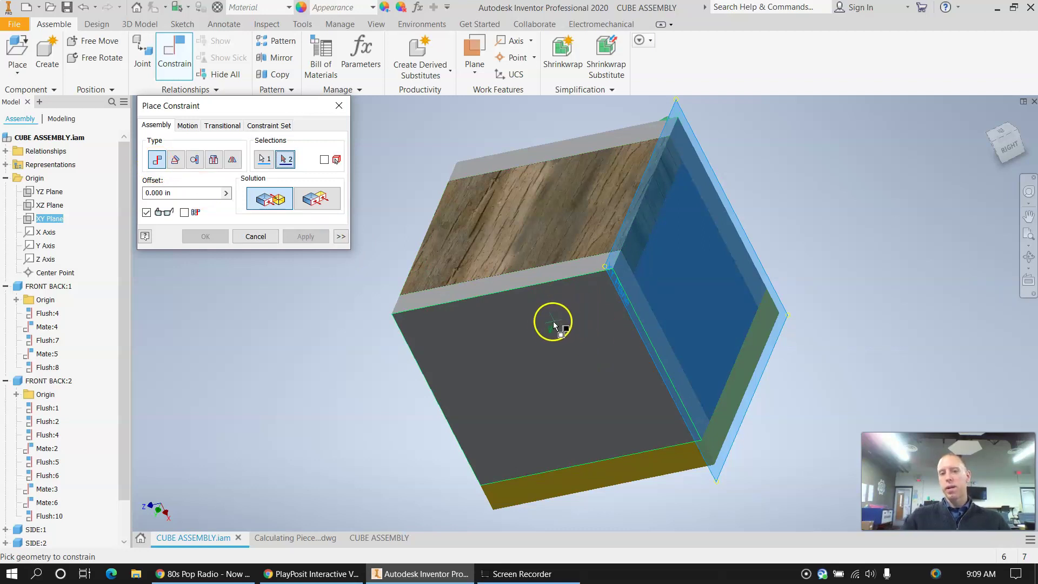
{"action": "left_click", "coordinate": [582, 360]}
{"action": "left_click", "coordinate": [49, 205]}
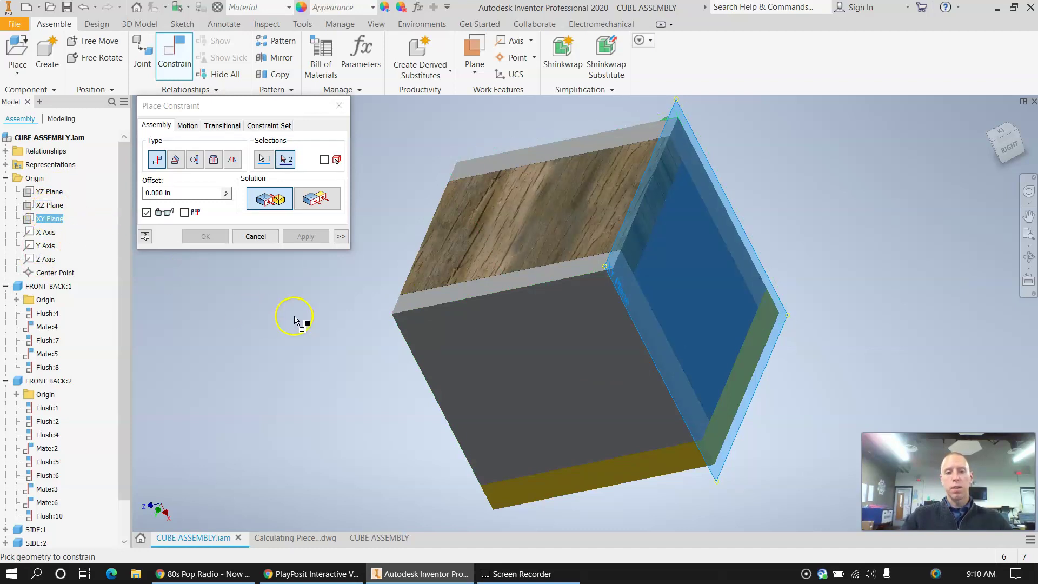
{"action": "left_click", "coordinate": [635, 293]}
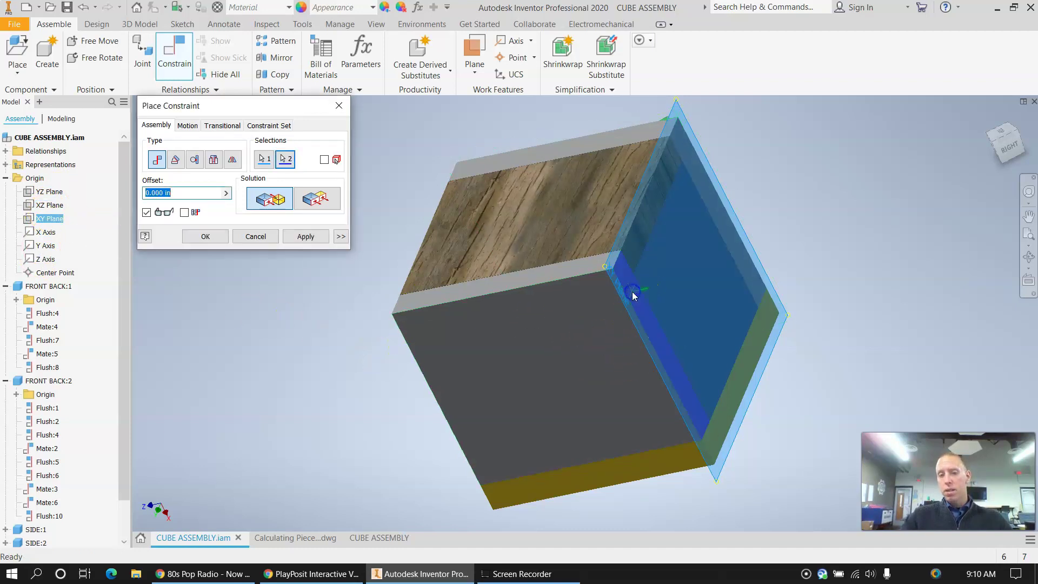
{"action": "left_click", "coordinate": [302, 238]}
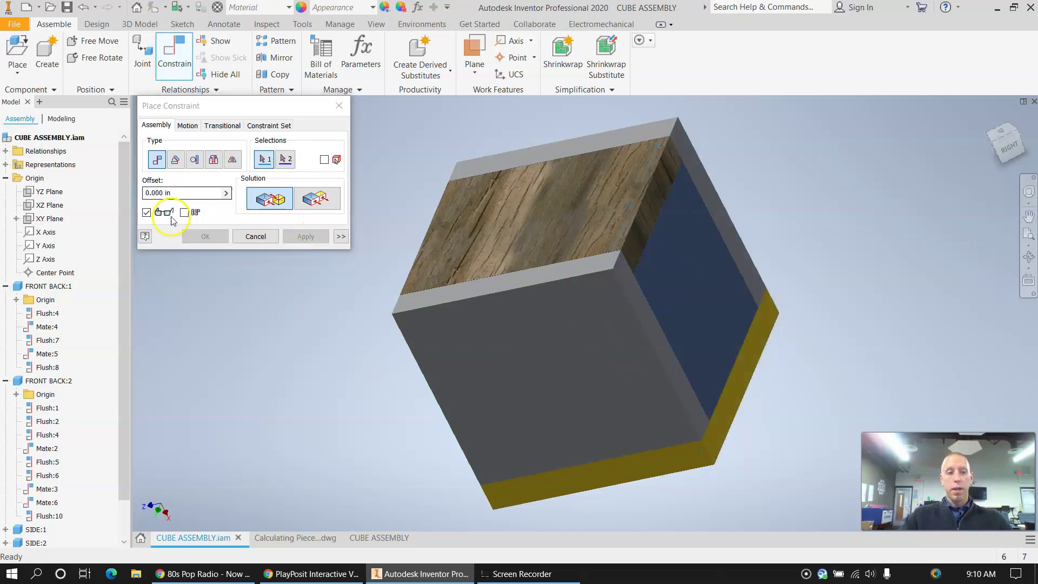
{"action": "left_click", "coordinate": [339, 106]}
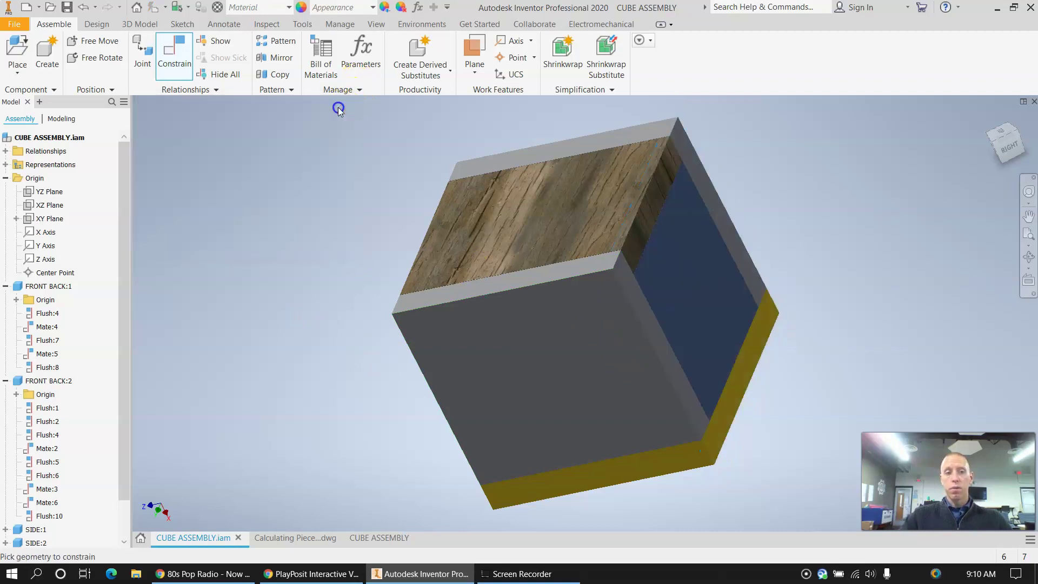
{"action": "left_click", "coordinate": [46, 205]}
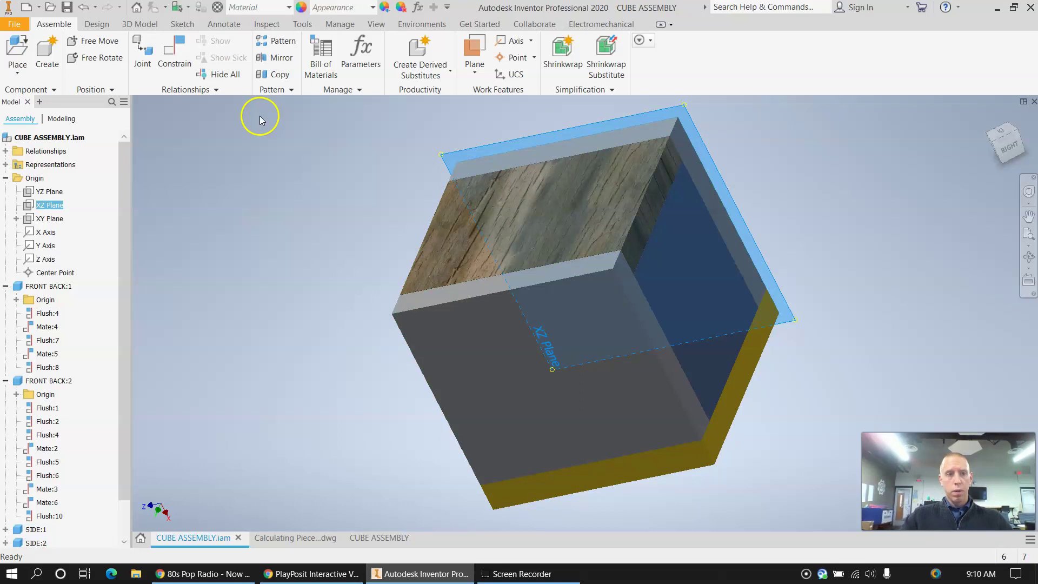
Apply a Mate between the cube face and the XZ origin plane, then clear the selection.
{"action": "left_click", "coordinate": [178, 52]}
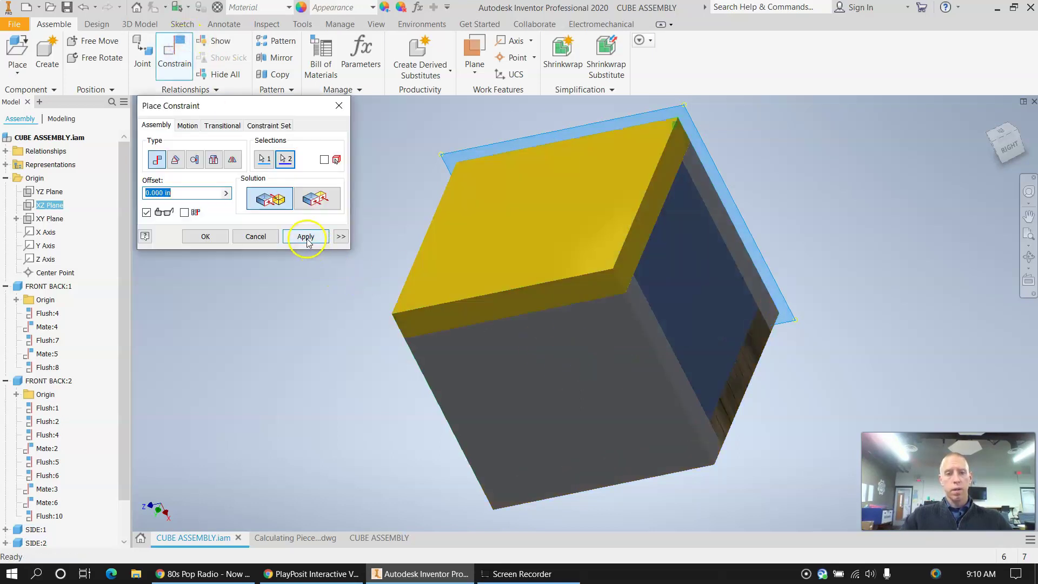
{"action": "left_click", "coordinate": [304, 236]}
{"action": "left_click", "coordinate": [340, 104]}
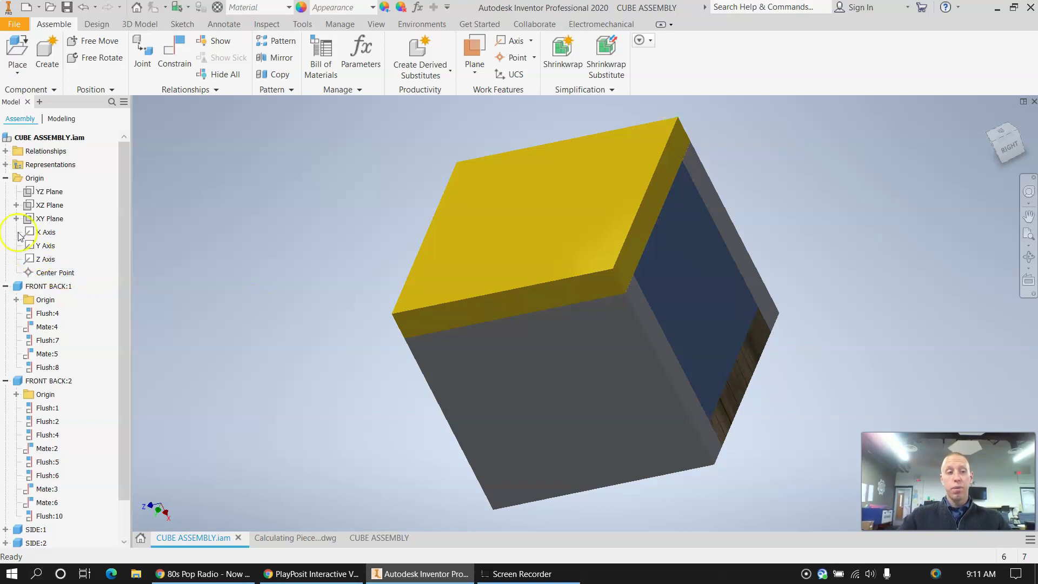
{"action": "left_click", "coordinate": [364, 254]}
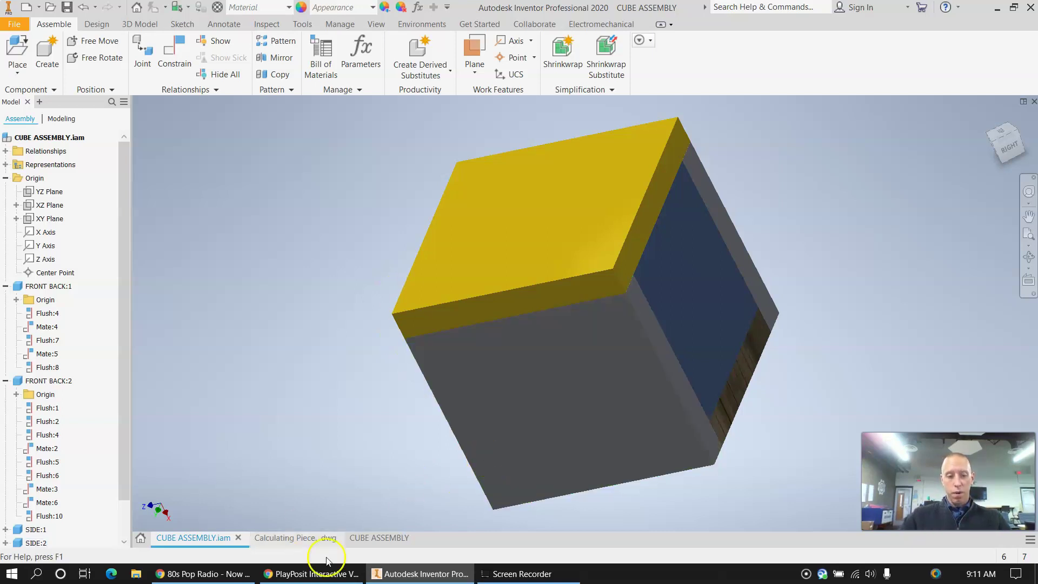
{"action": "left_click", "coordinate": [370, 538]}
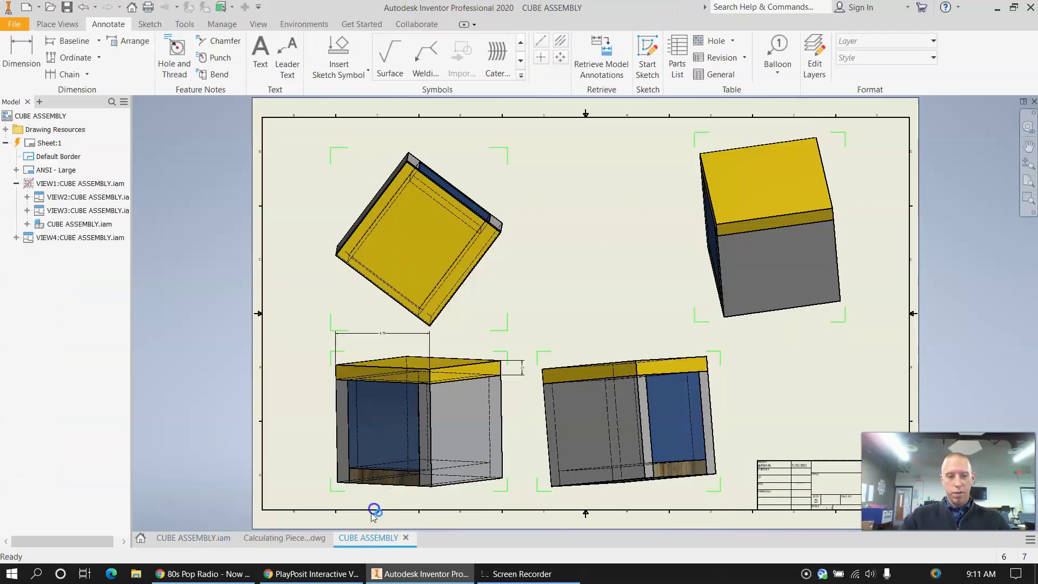
{"action": "left_click", "coordinate": [210, 538]}
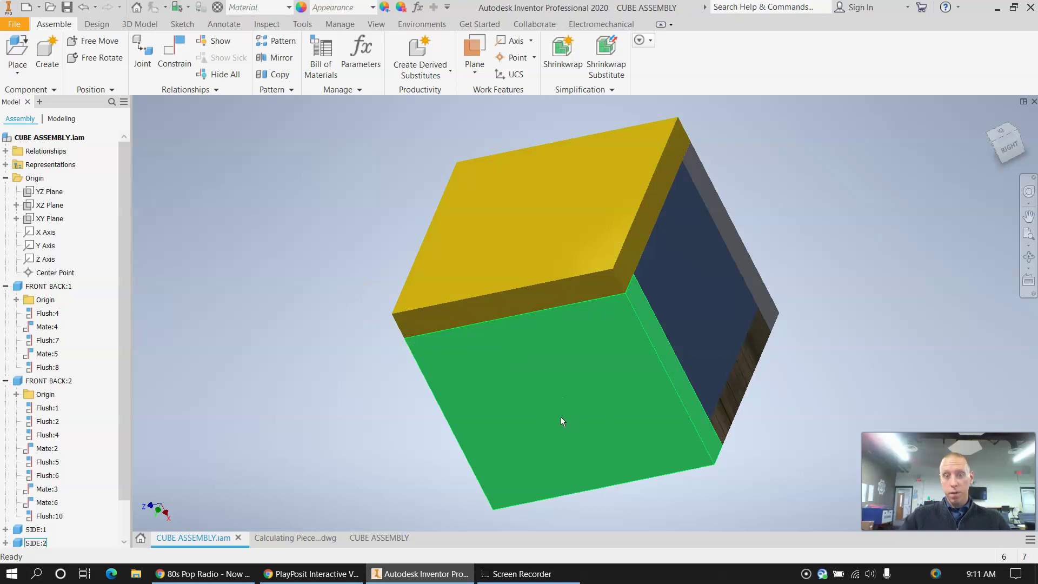
{"action": "left_click", "coordinate": [51, 204]}
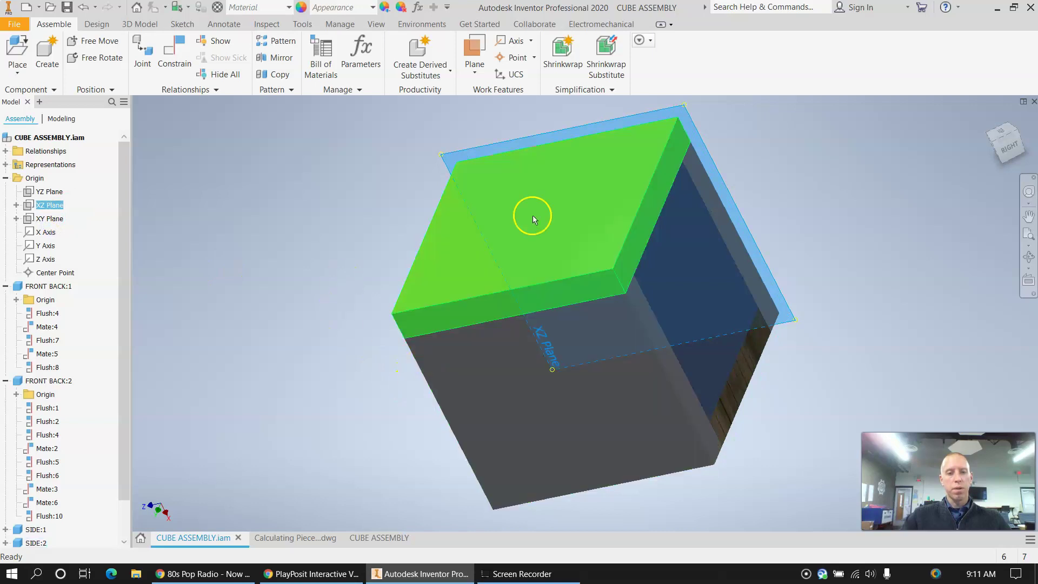
{"action": "left_click", "coordinate": [705, 197]}
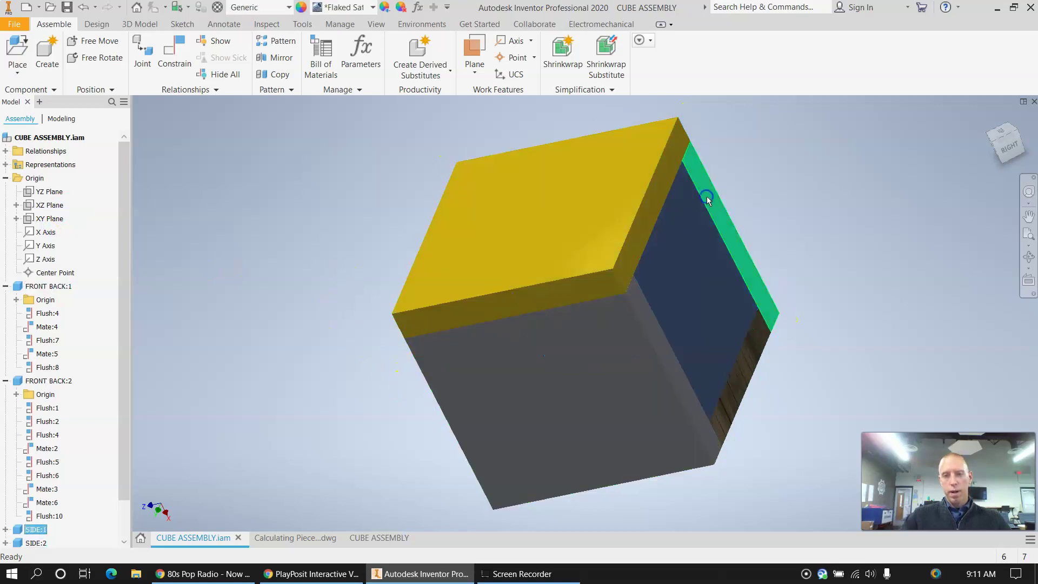
{"action": "left_click", "coordinate": [54, 218]}
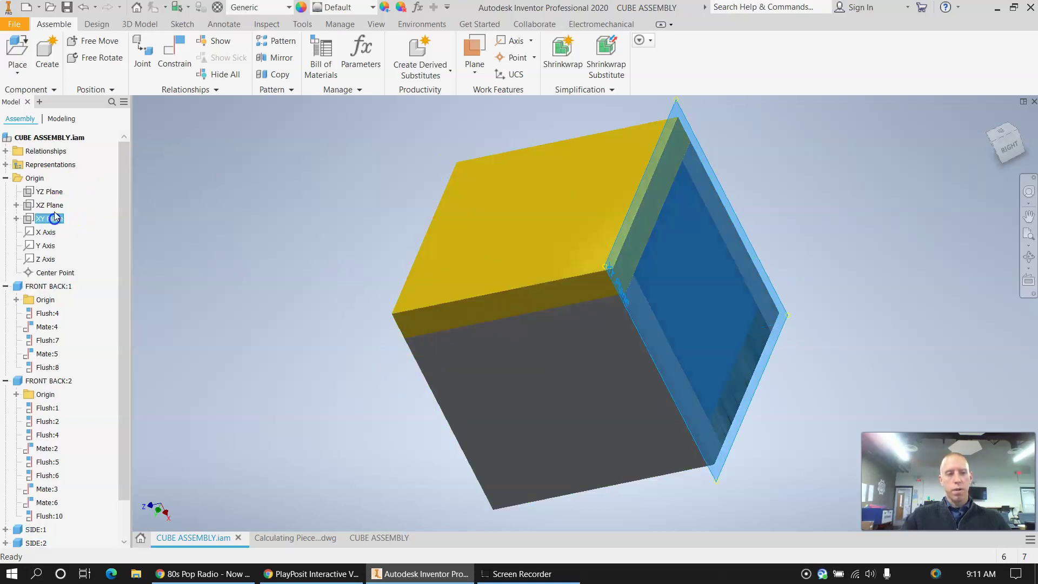